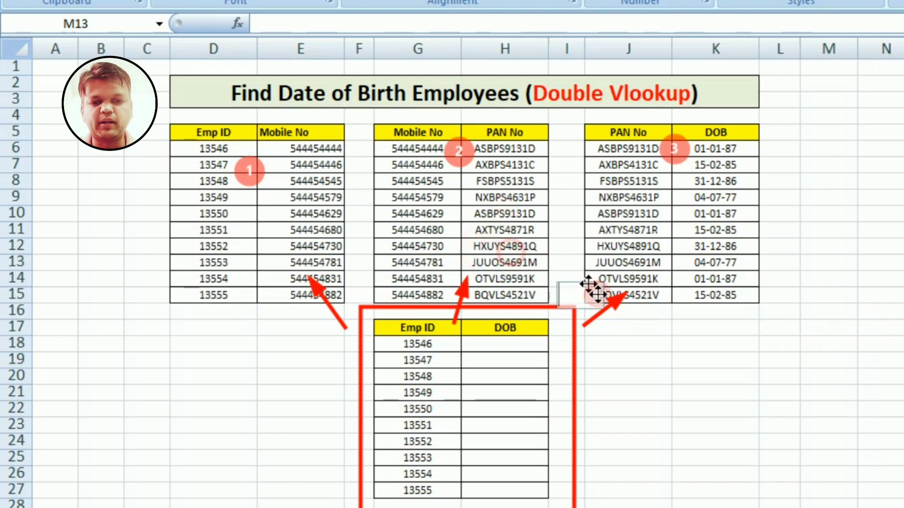
pyautogui.click(635, 346)
pyautogui.write('Ka')
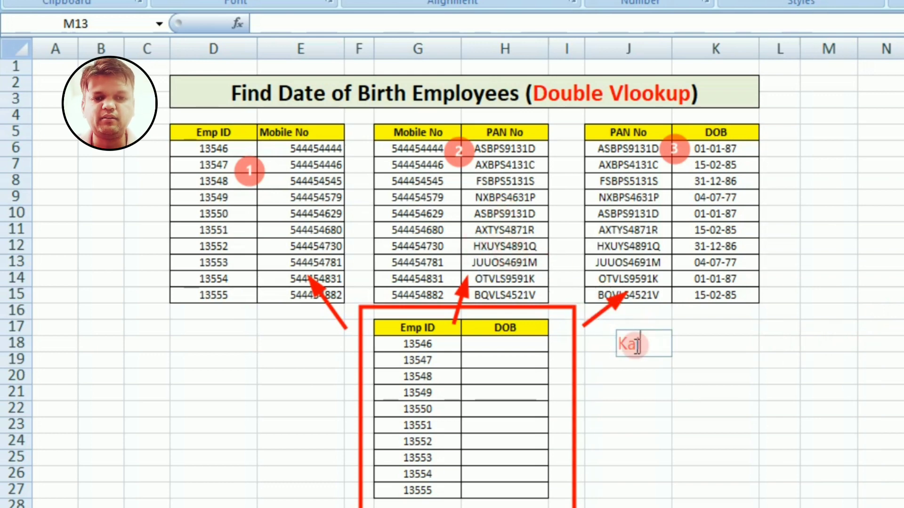
pyautogui.write('isy Ka')
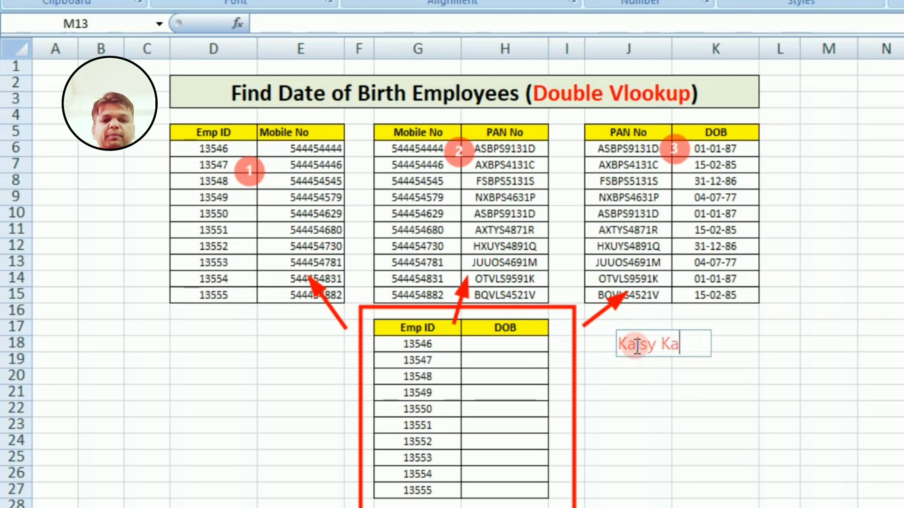
pyautogui.write('rna hjai')
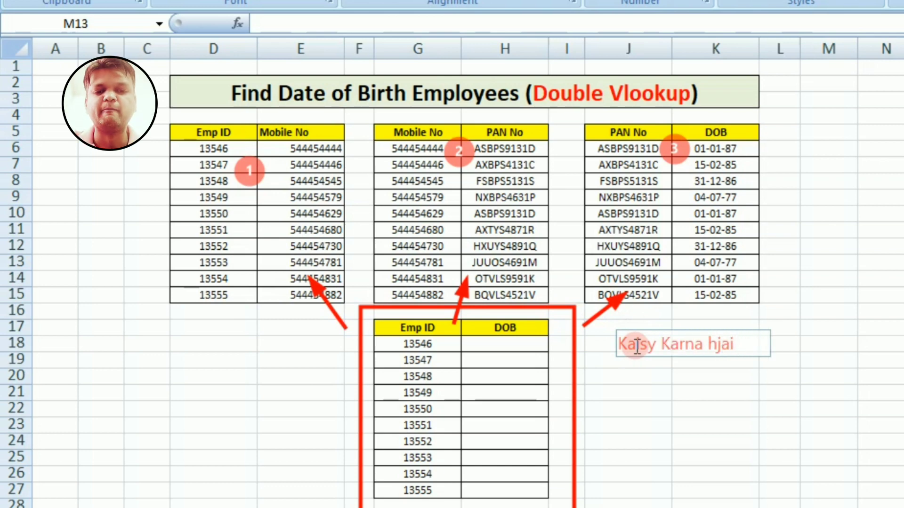
pyautogui.click(745, 406)
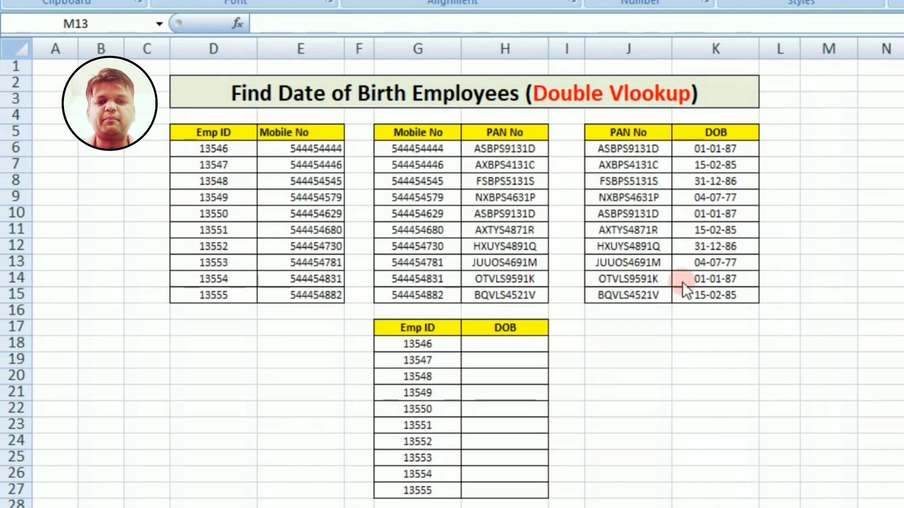
# Start a VLOOKUP formula in H18 with G18 as the lookup value and D6:E15 as the table array.
pyautogui.click(487, 344)
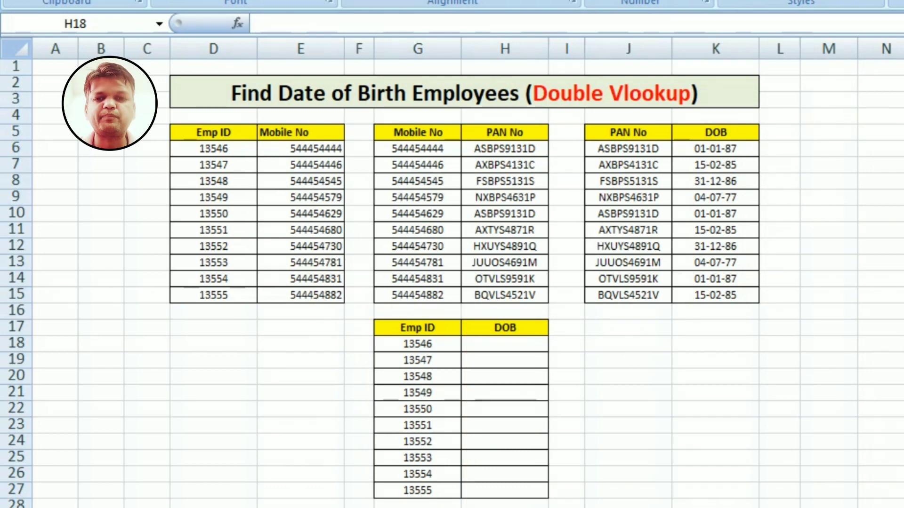
pyautogui.moveTo(215, 6)
pyautogui.mouseDown()
pyautogui.moveTo(234, 41)
pyautogui.moveTo(551, 47)
pyautogui.mouseUp()
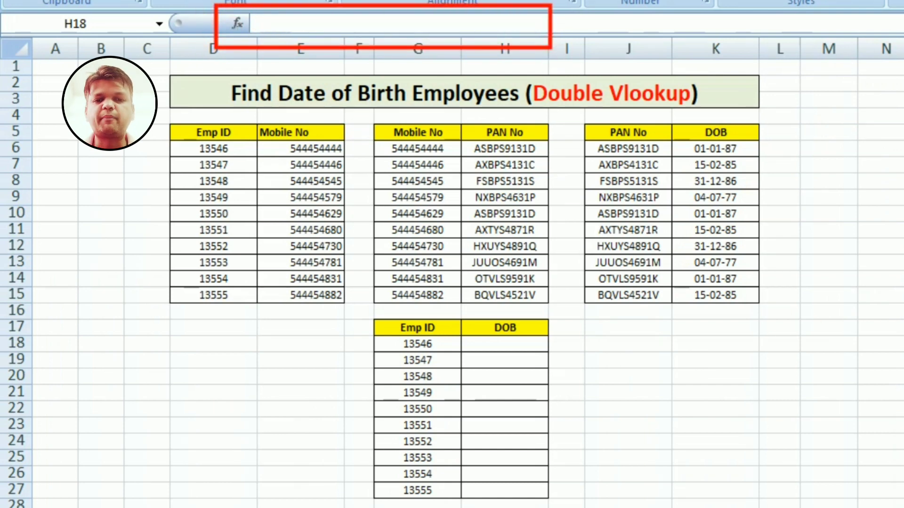
pyautogui.click(506, 343)
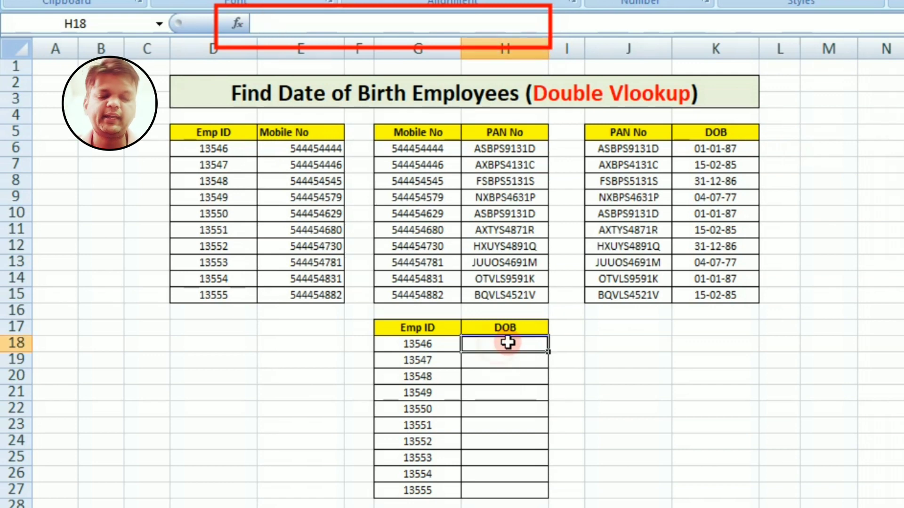
pyautogui.write('=vl')
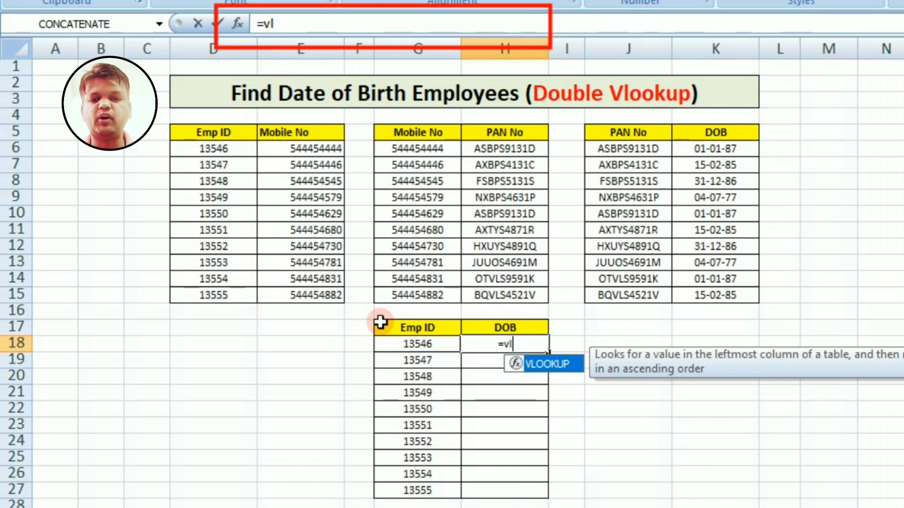
pyautogui.doubleClick(564, 363)
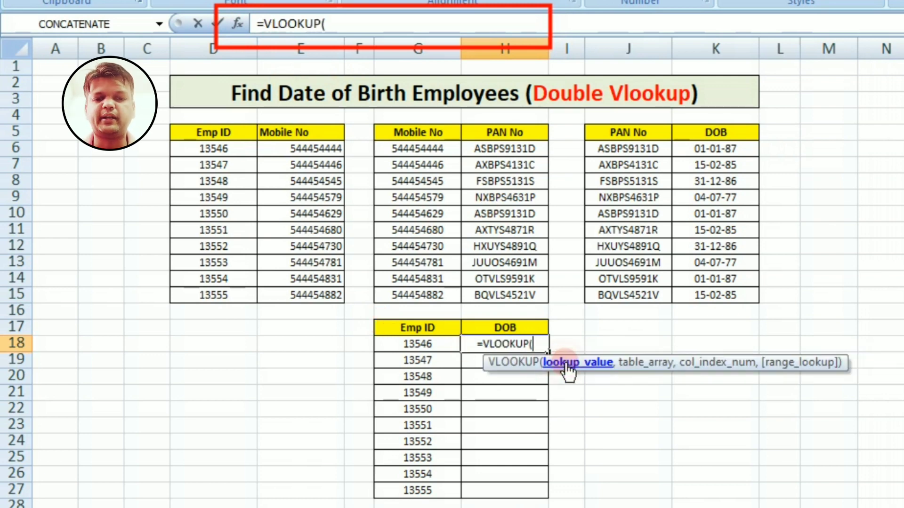
pyautogui.click(425, 344)
pyautogui.write(',')
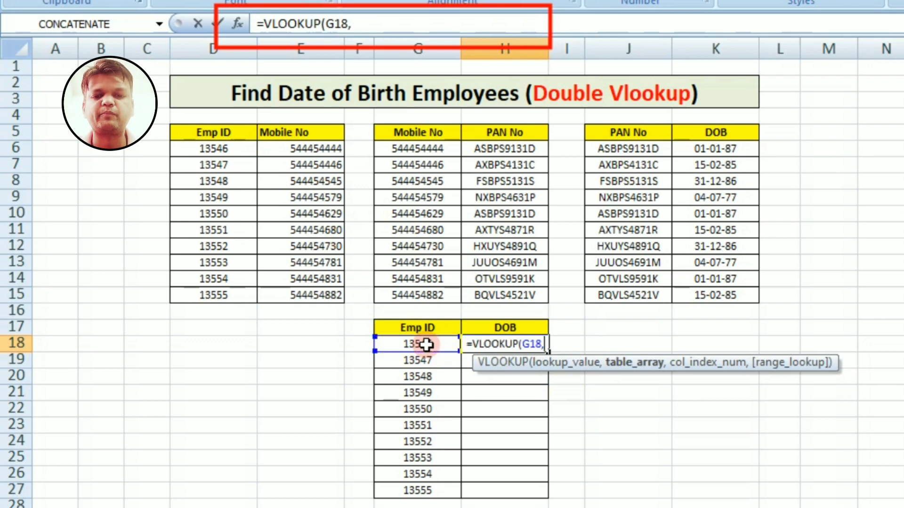
pyautogui.moveTo(243, 151); pyautogui.dragTo(293, 293)
pyautogui.write(',')
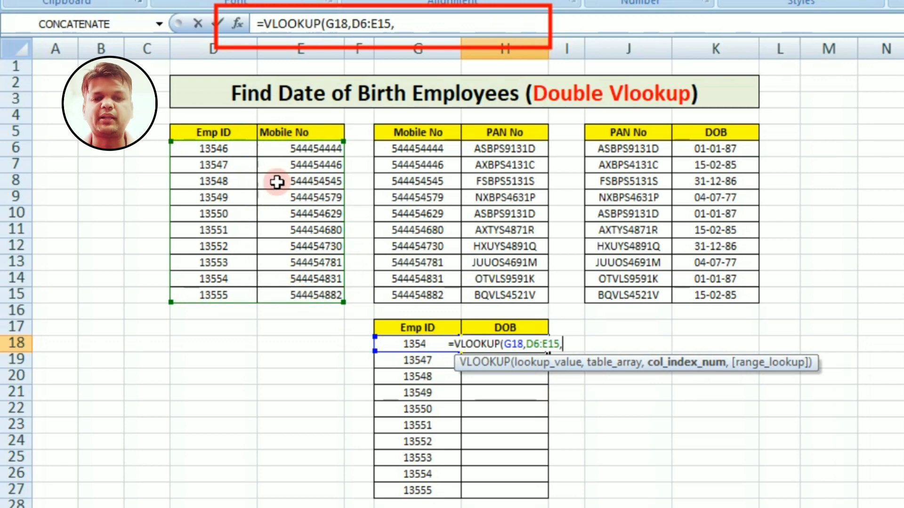
# Complete the H18 formula with column index 2 and exact match 0, and enter it.
pyautogui.click(902, 254)
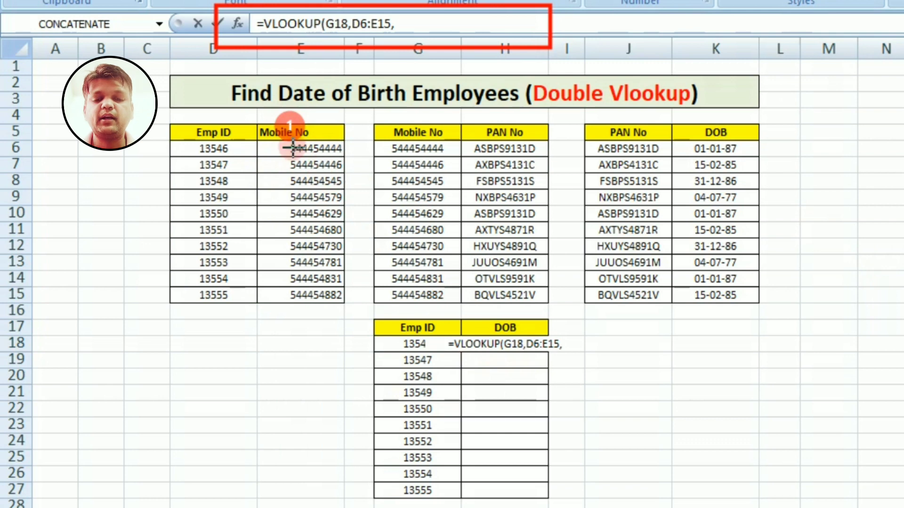
pyautogui.click(290, 123)
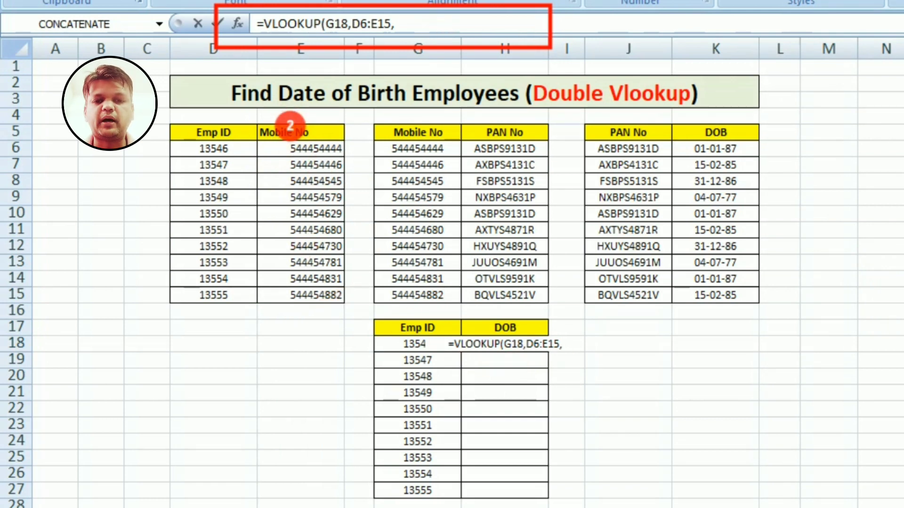
pyautogui.click(572, 343)
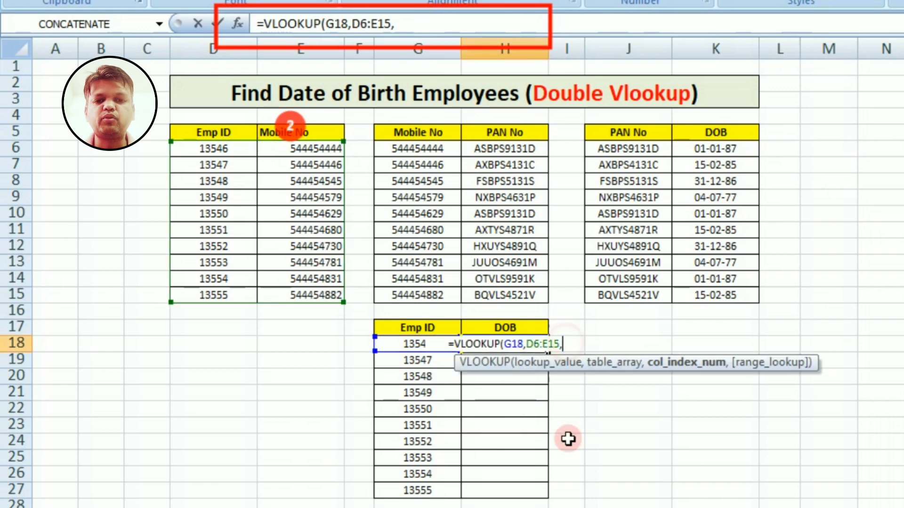
pyautogui.write('2')
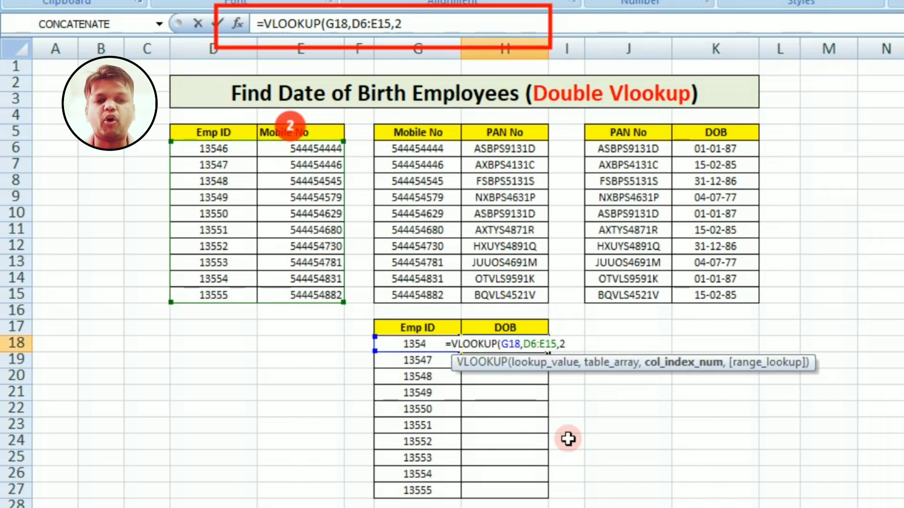
pyautogui.write(',')
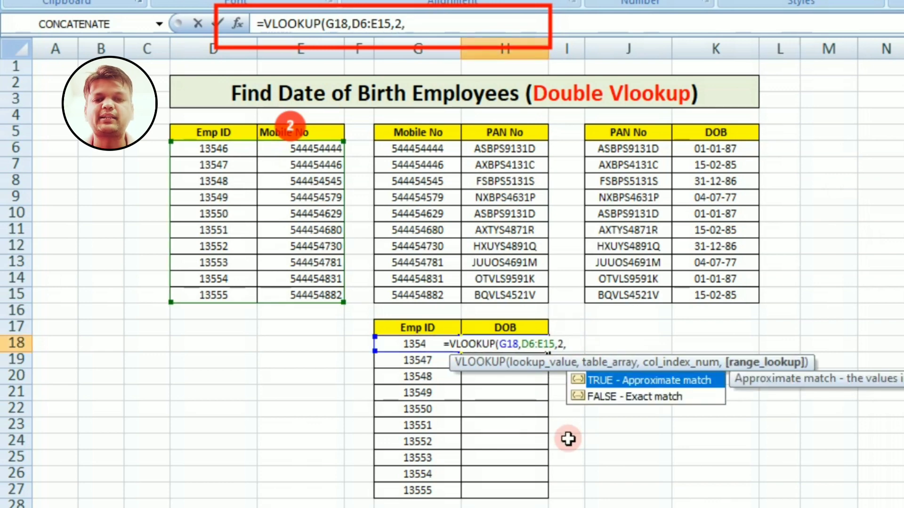
pyautogui.write('0)')
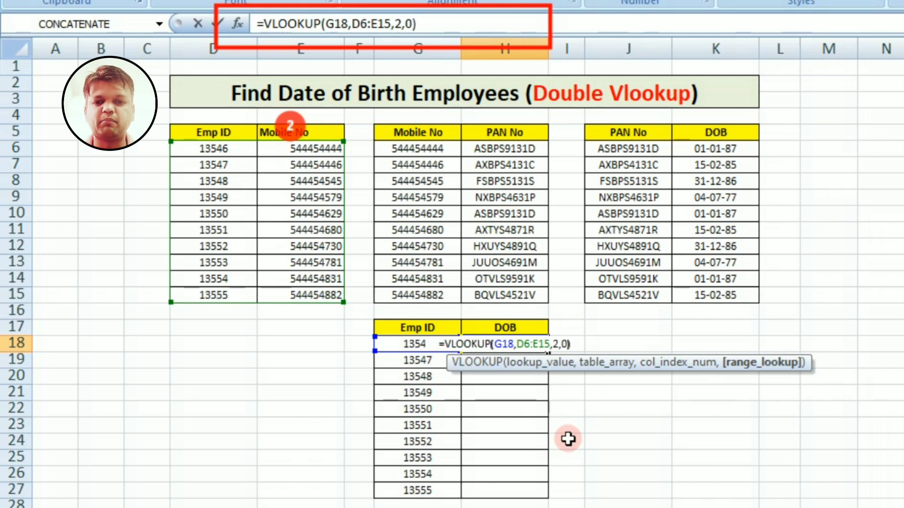
pyautogui.press('Return')
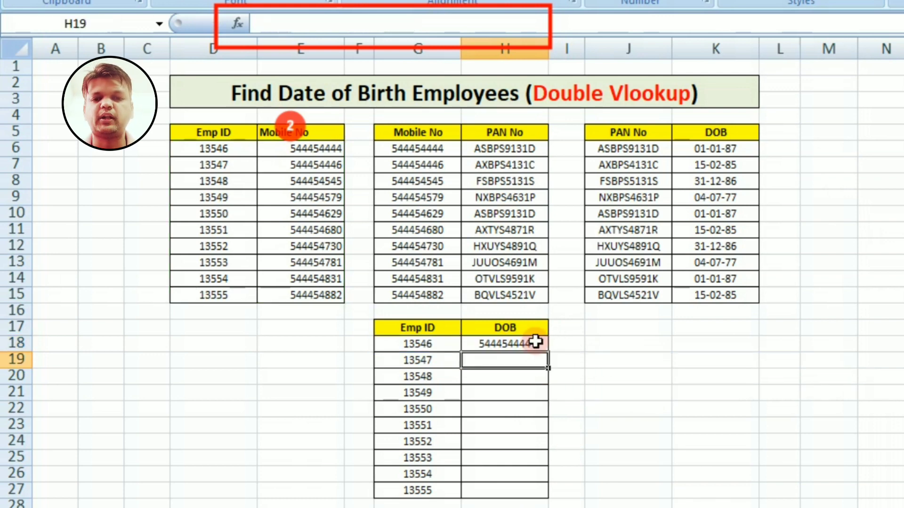
# Fill the mobile number lookup formula from H18 down to H27.
pyautogui.click(540, 346)
pyautogui.moveTo(549, 348); pyautogui.dragTo(546, 494)
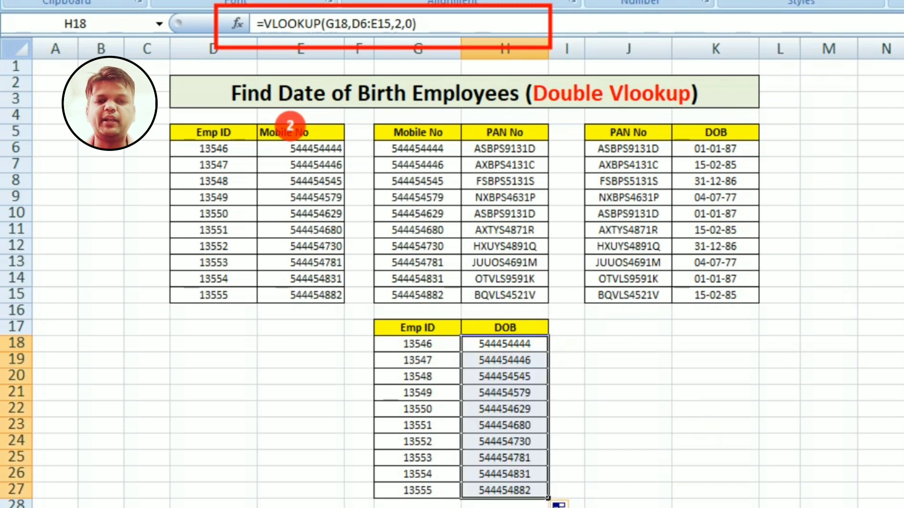
pyautogui.click(899, 505)
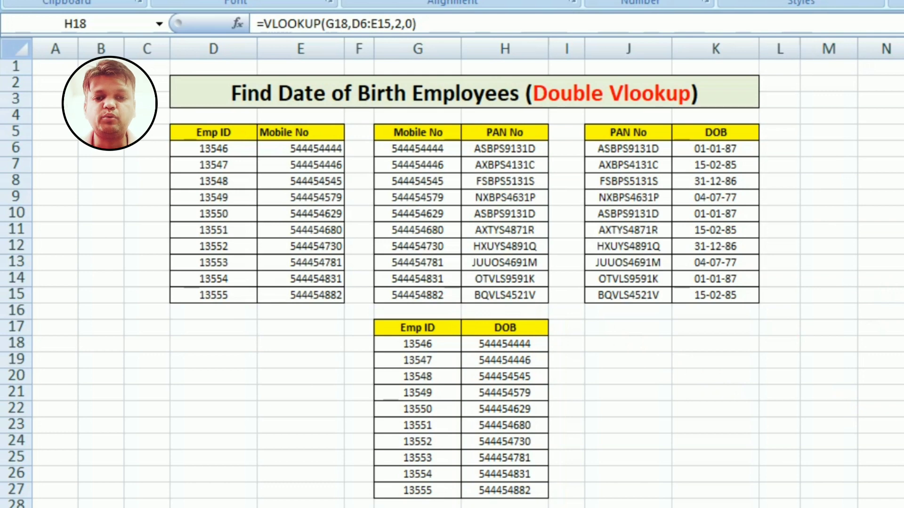
pyautogui.moveTo(474, 338); pyautogui.dragTo(459, 262)
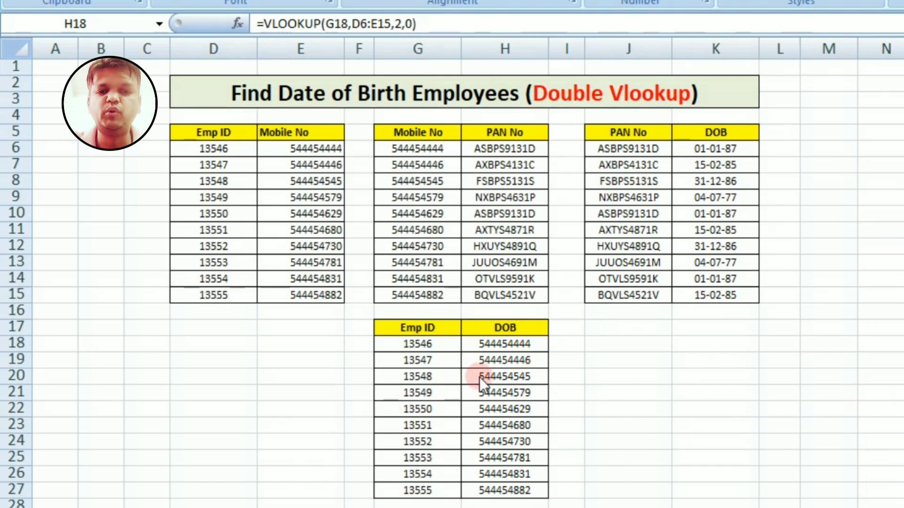
pyautogui.click(491, 343)
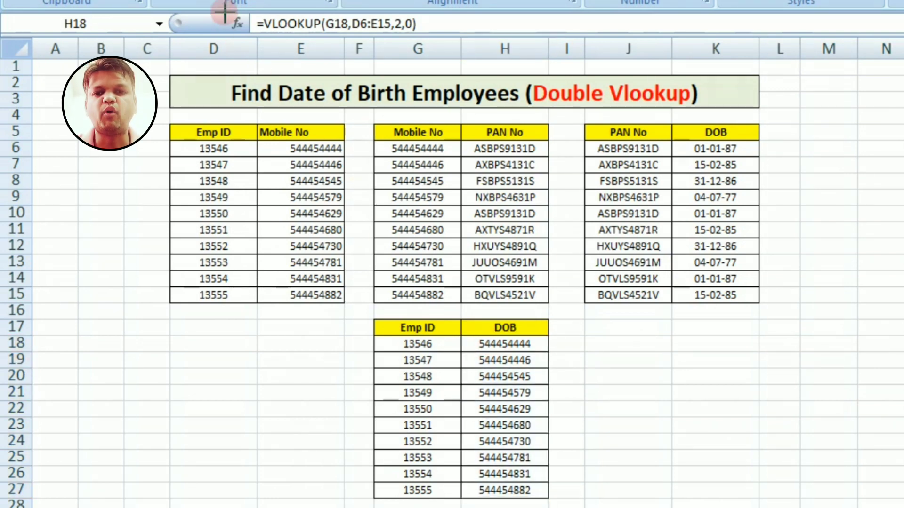
pyautogui.moveTo(223, 6)
pyautogui.mouseDown()
pyautogui.moveTo(232, 24)
pyautogui.moveTo(478, 47)
pyautogui.moveTo(591, 41)
pyautogui.mouseUp()
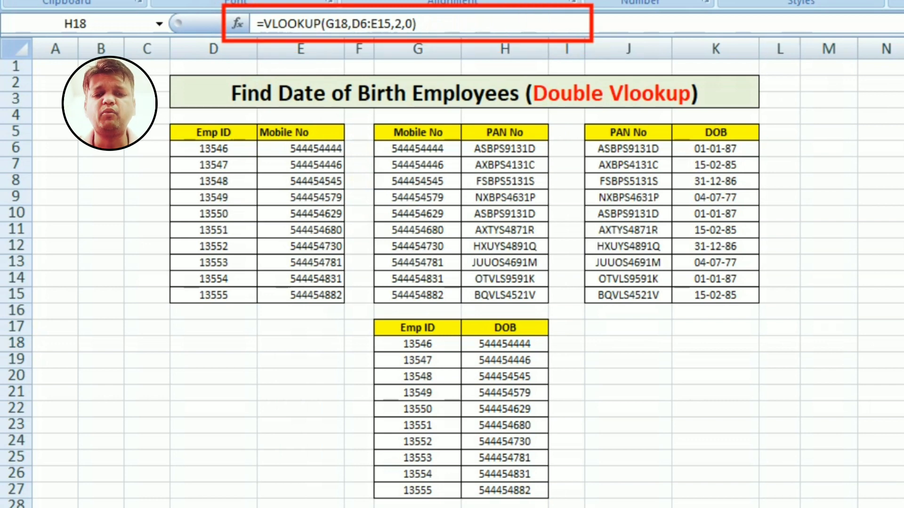
# Wrap the H18 formula in an outer VLOOKUP as its lookup value, with G6:H15 as the outer table array.
pyautogui.click(522, 346)
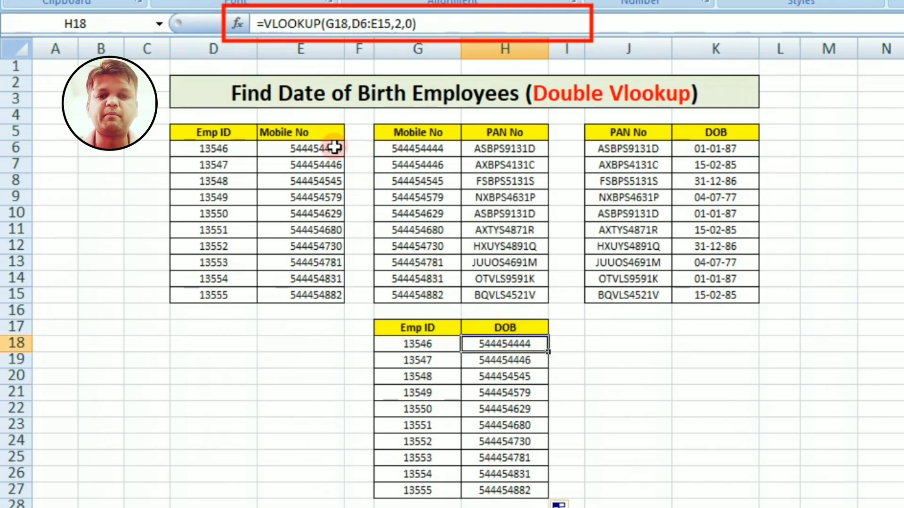
pyautogui.click(263, 24)
pyautogui.write('v')
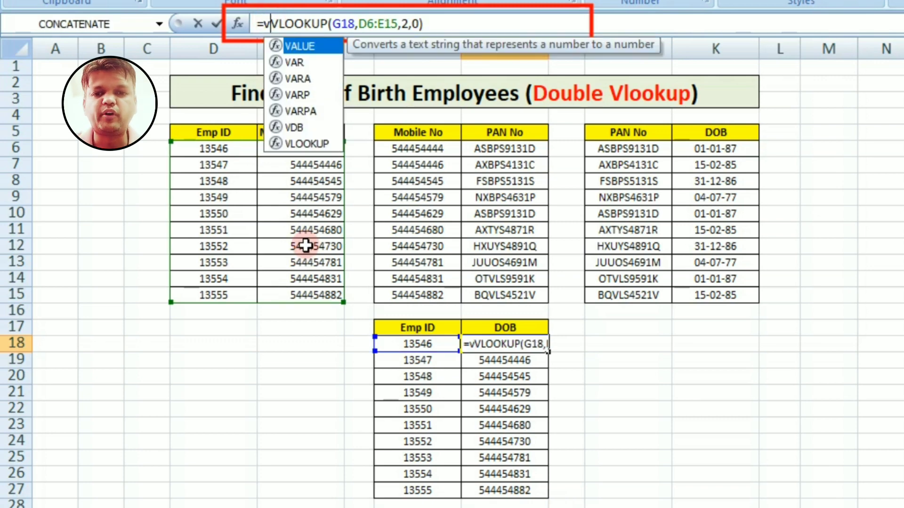
pyautogui.write('loo')
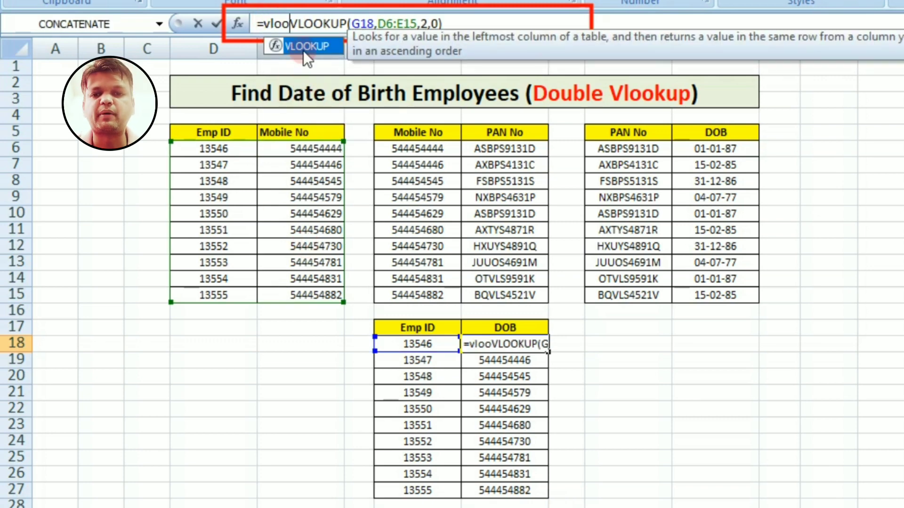
pyautogui.doubleClick(307, 46)
pyautogui.click(495, 27)
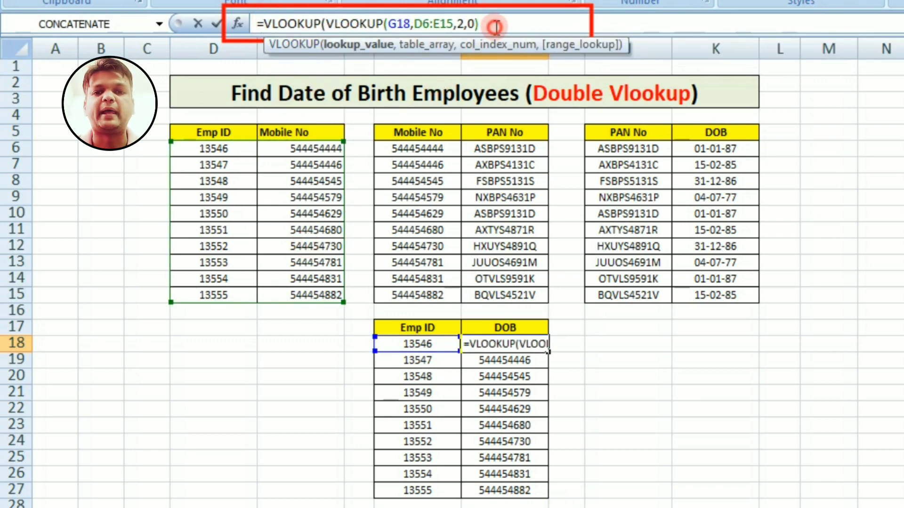
pyautogui.write(',')
pyautogui.moveTo(426, 144); pyautogui.dragTo(499, 302)
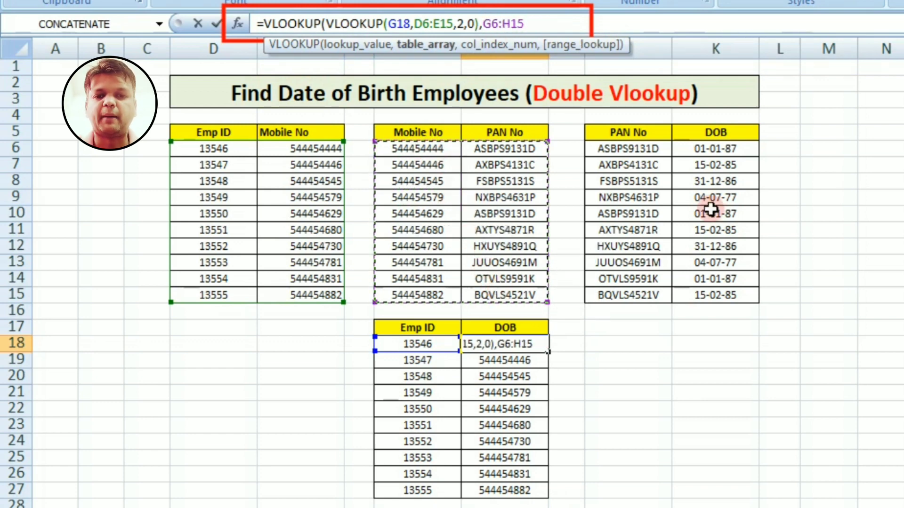
# Finish the outer VLOOKUP in H18 with column index 2 and exact match 0, and enter it.
pyautogui.click(485, 130)
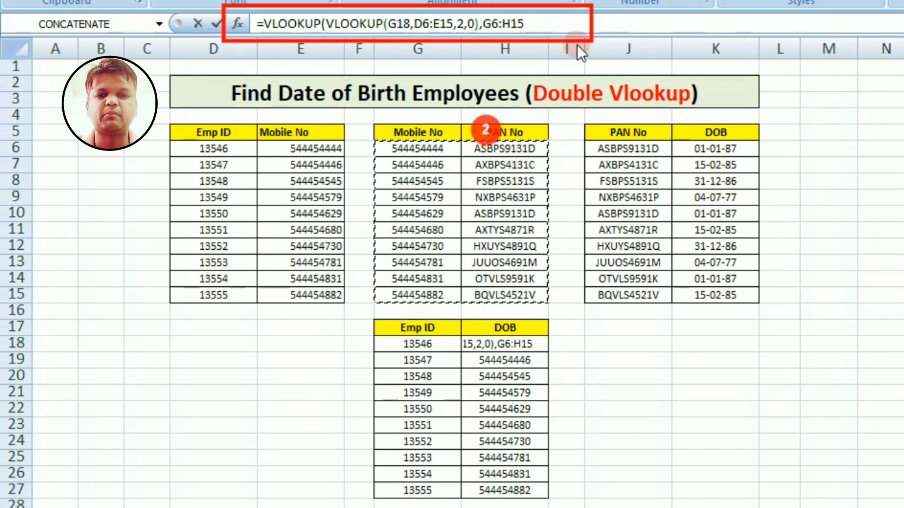
pyautogui.write(',2,')
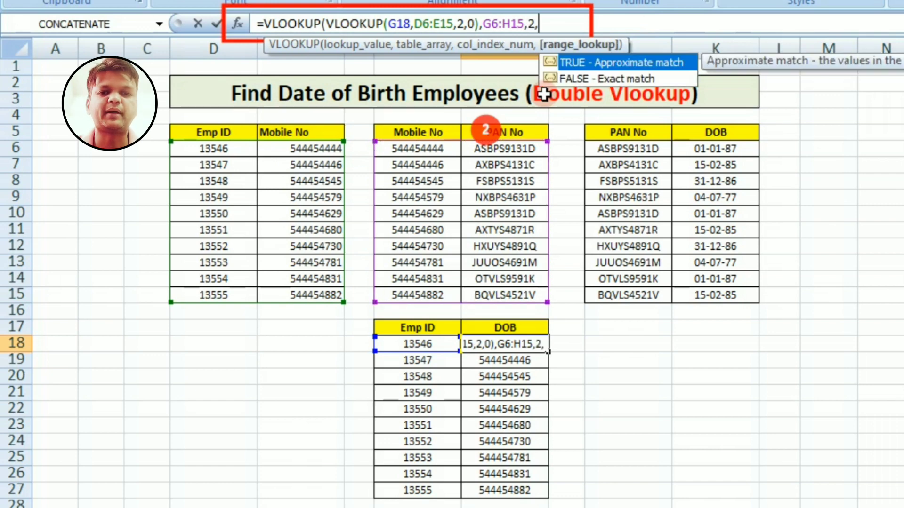
pyautogui.write('0)')
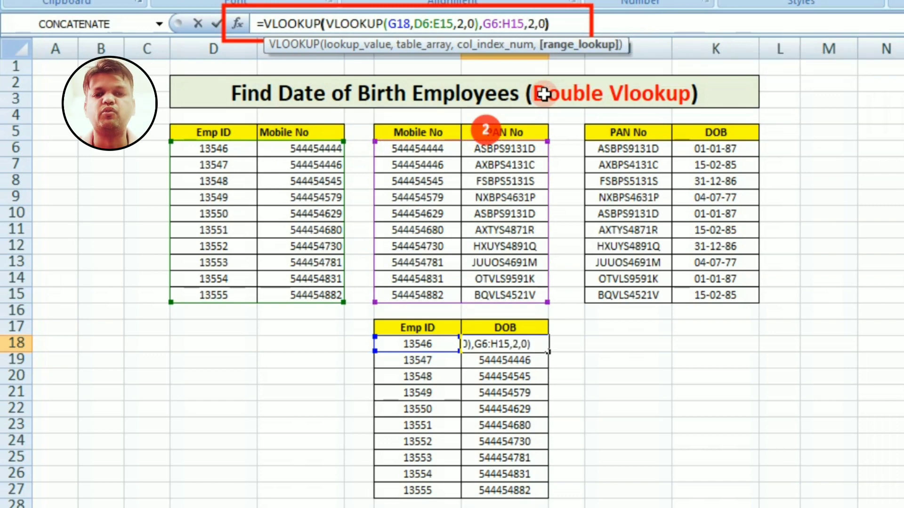
pyautogui.press('Return')
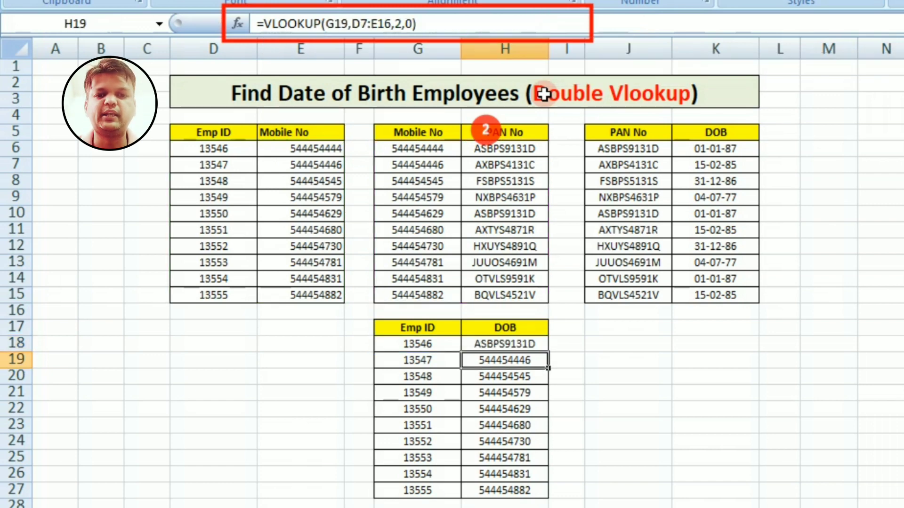
# Fill the nested VLOOKUP formula from H18 down to H27.
pyautogui.click(536, 345)
pyautogui.moveTo(548, 352); pyautogui.dragTo(546, 492)
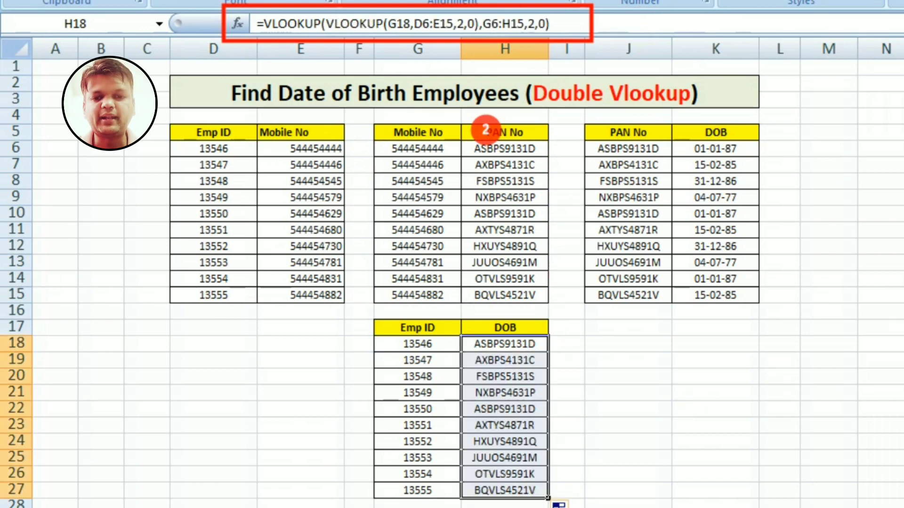
pyautogui.click(498, 349)
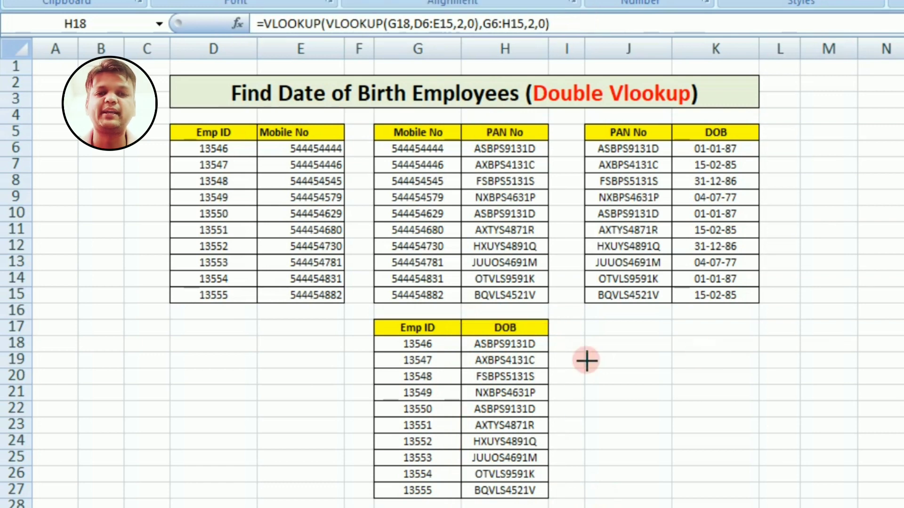
pyautogui.moveTo(459, 316)
pyautogui.mouseDown()
pyautogui.moveTo(492, 414)
pyautogui.moveTo(560, 506)
pyautogui.mouseUp()
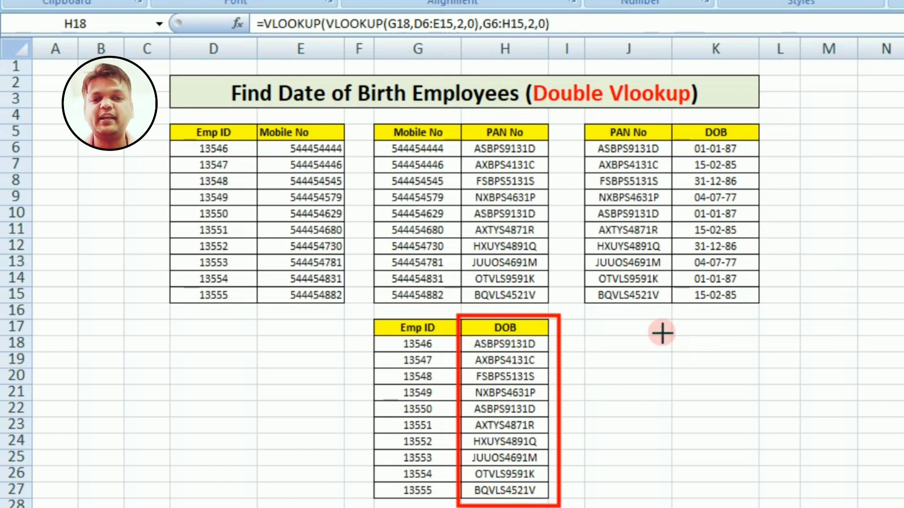
pyautogui.moveTo(574, 344); pyautogui.dragTo(650, 301)
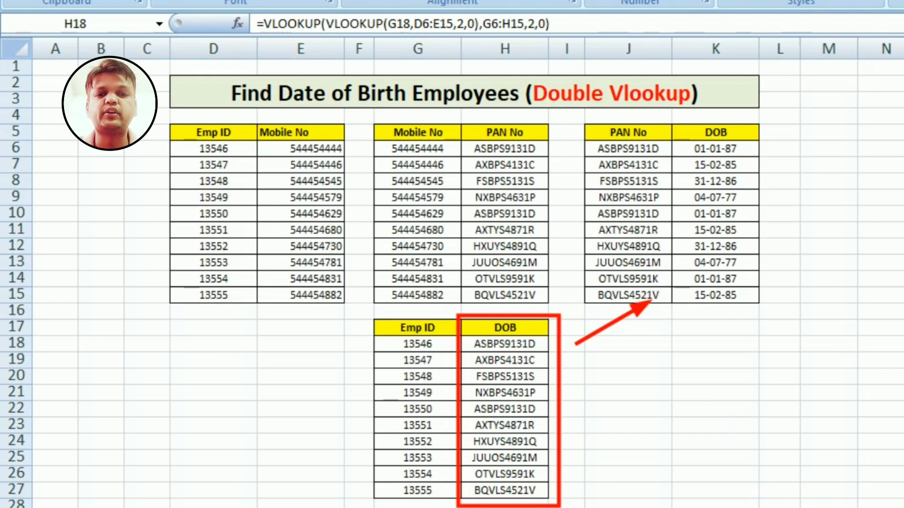
pyautogui.hotkey('ctrl', 'z')
pyautogui.hotkey('ctrl', 'z')
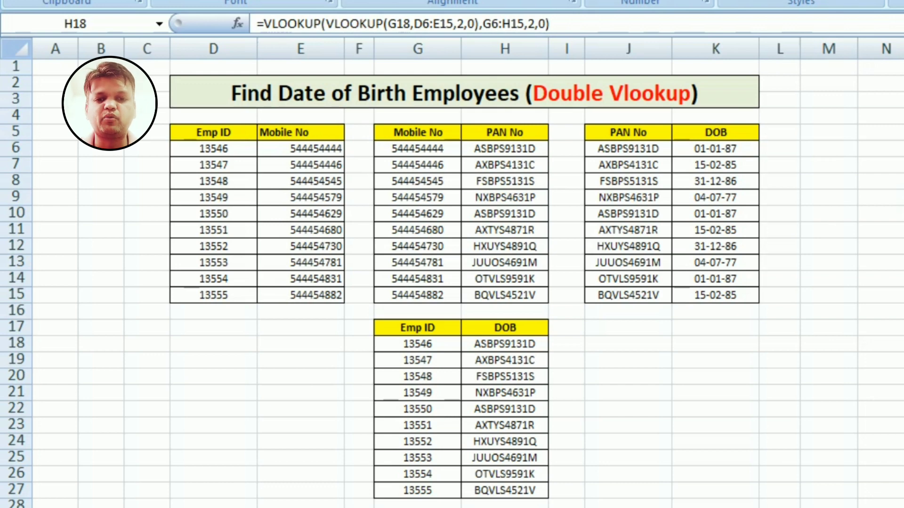
pyautogui.moveTo(229, 7)
pyautogui.mouseDown()
pyautogui.moveTo(316, 30)
pyautogui.moveTo(646, 59)
pyautogui.moveTo(754, 46)
pyautogui.mouseUp()
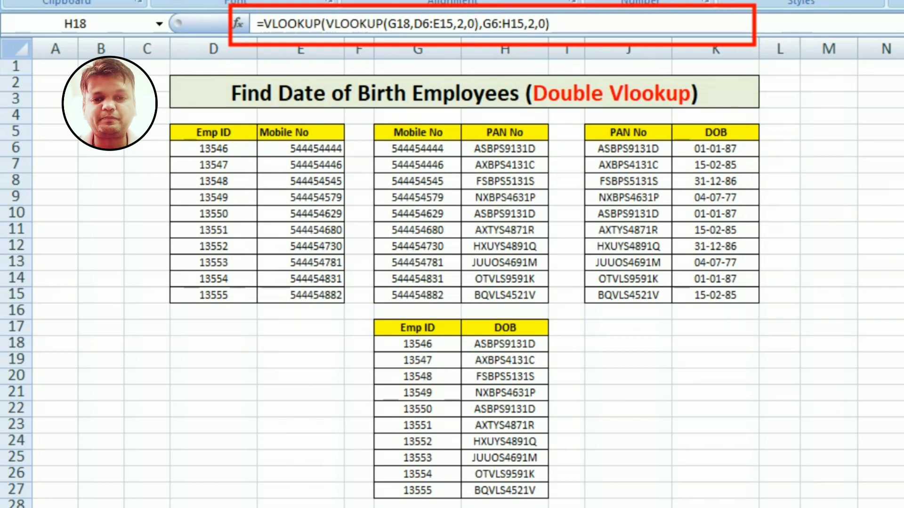
# Wrap the H18 formula in a third VLOOKUP as its lookup value, with J6:K15 as the table array.
pyautogui.click(262, 23)
pyautogui.write('vl')
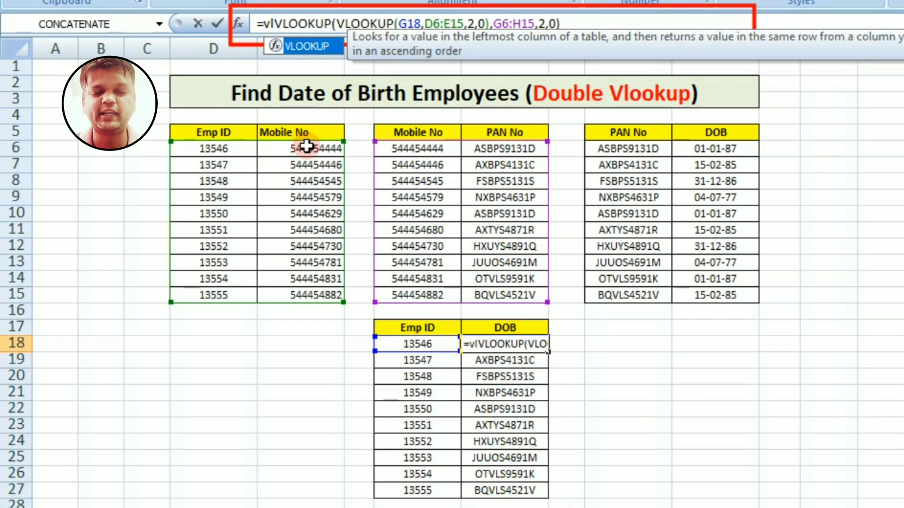
pyautogui.doubleClick(311, 45)
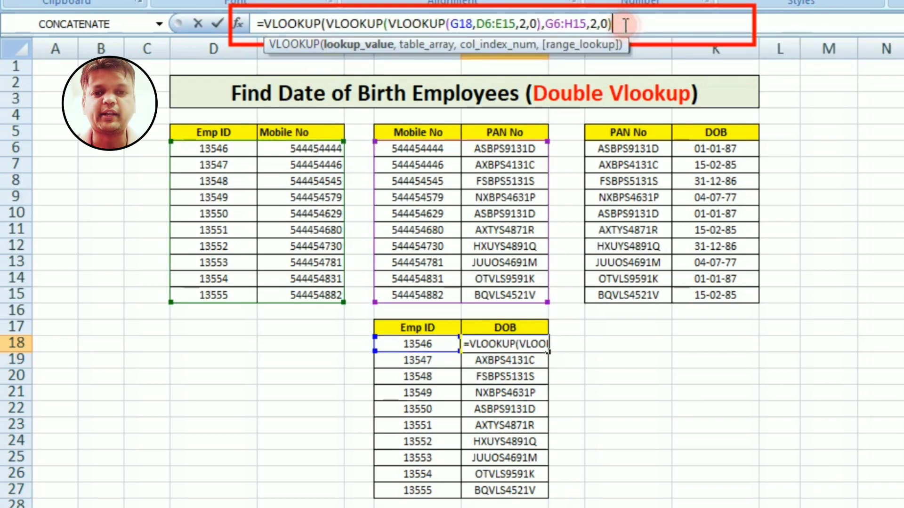
pyautogui.click(625, 25)
pyautogui.write(',')
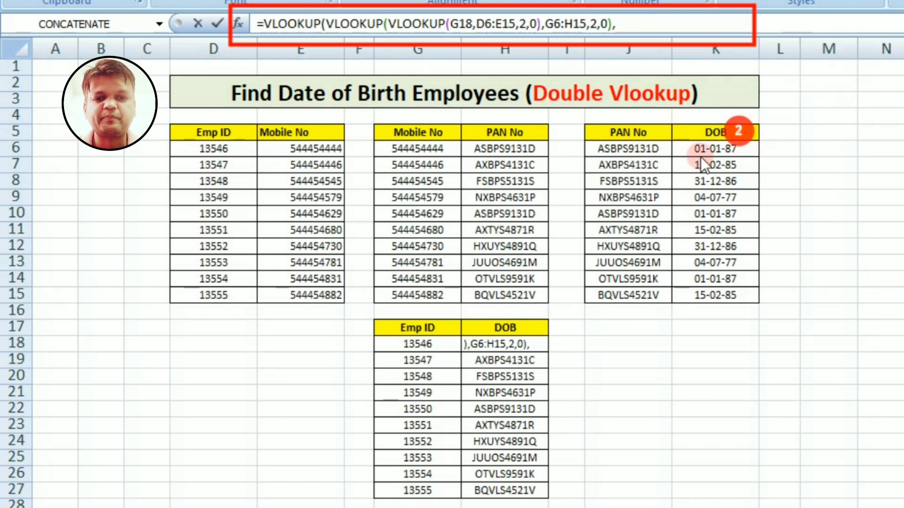
pyautogui.click(621, 24)
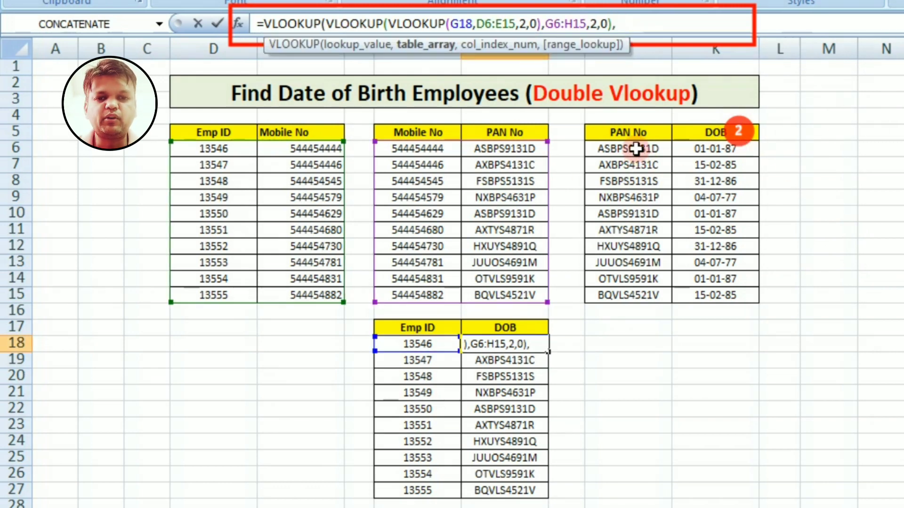
pyautogui.moveTo(635, 149); pyautogui.dragTo(717, 294)
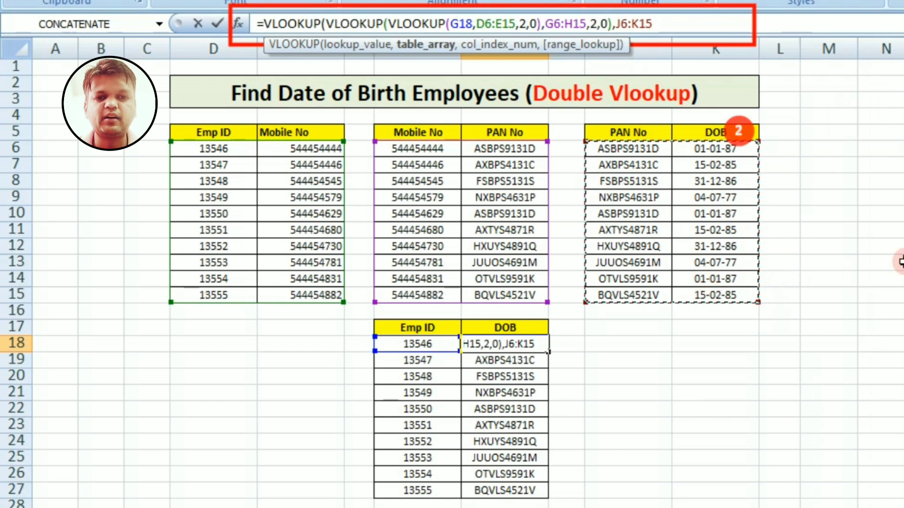
# Finish the outermost VLOOKUP in H18 with column index 2 and exact match 0, and enter it.
pyautogui.write(',')
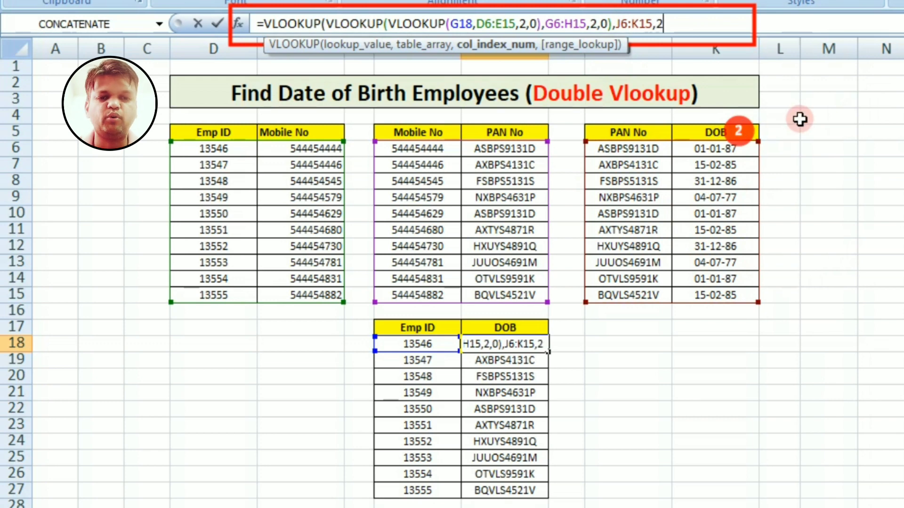
pyautogui.write('2,0')
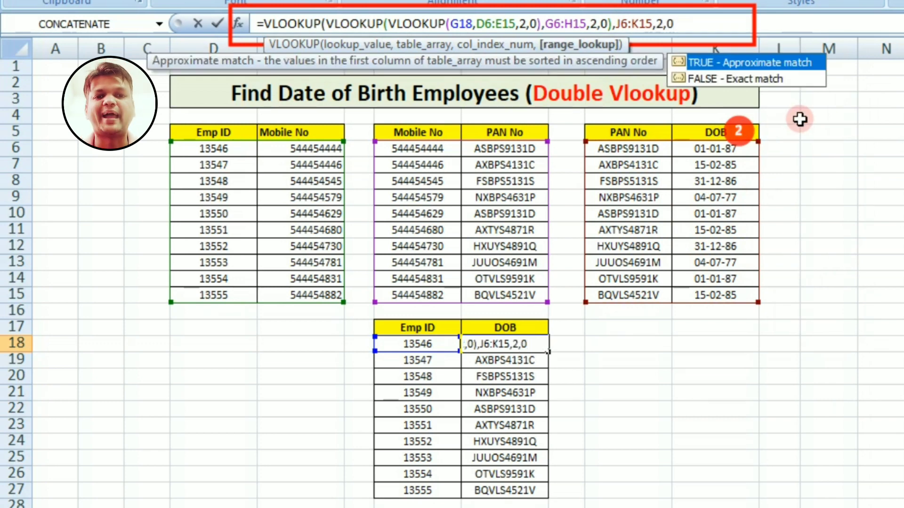
pyautogui.write(')')
pyautogui.press('Return')
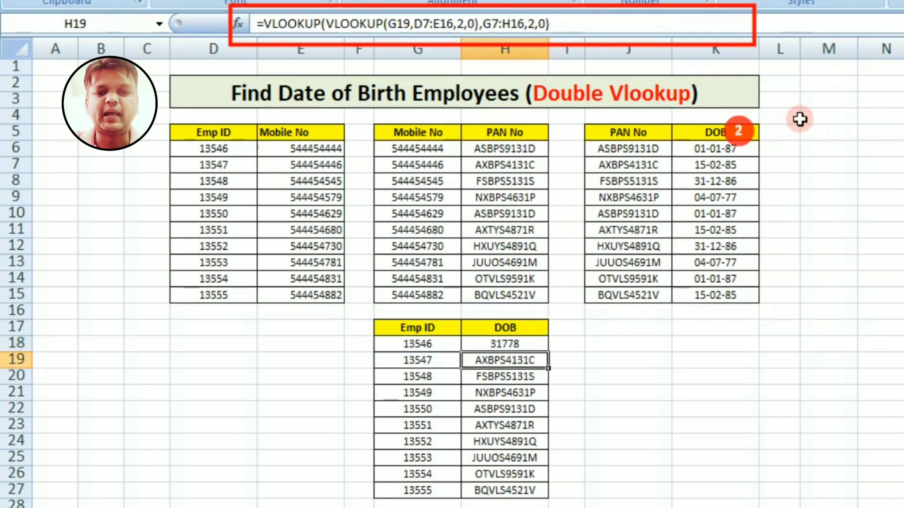
# Fill the triple-nested VLOOKUP formula from H18 down to H27.
pyautogui.click(524, 344)
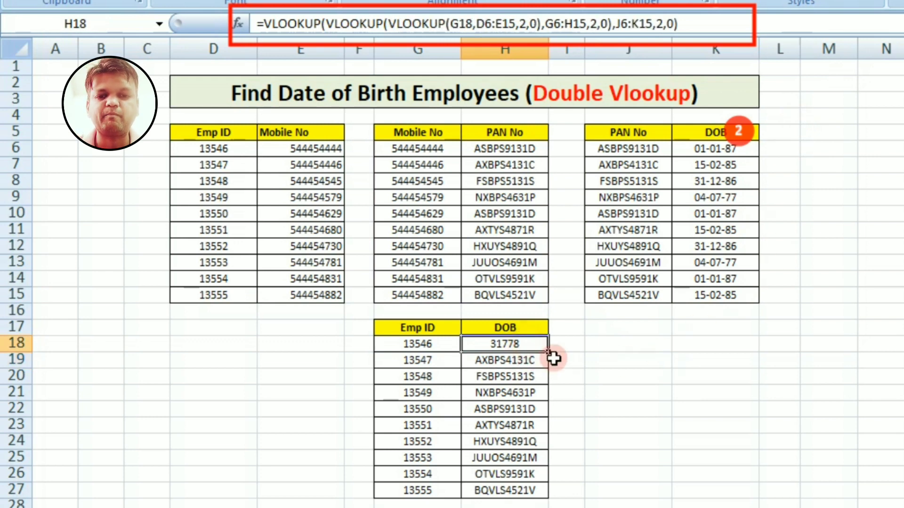
pyautogui.doubleClick(548, 353)
pyautogui.click(532, 344)
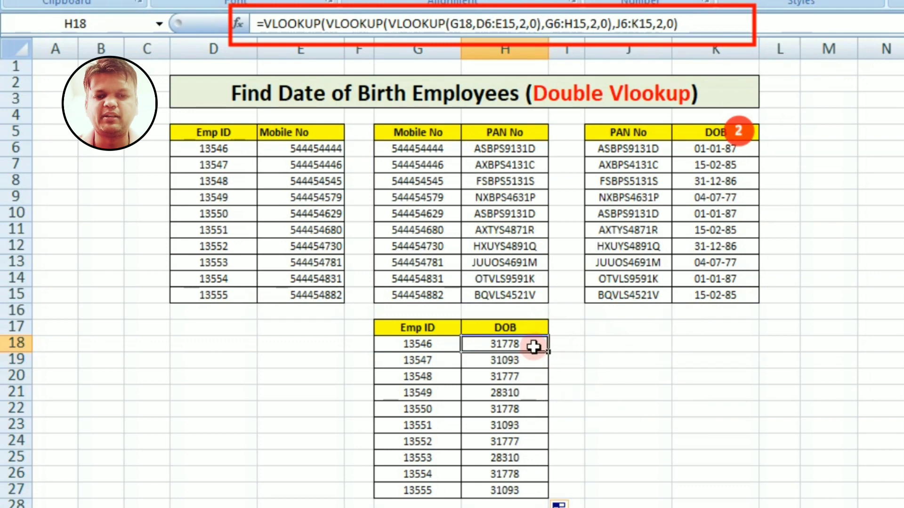
# Format the DOB results in H18:H27 as dates with the 14-Mar-01 type.
pyautogui.moveTo(532, 345); pyautogui.dragTo(530, 484)
pyautogui.rightClick(529, 484)
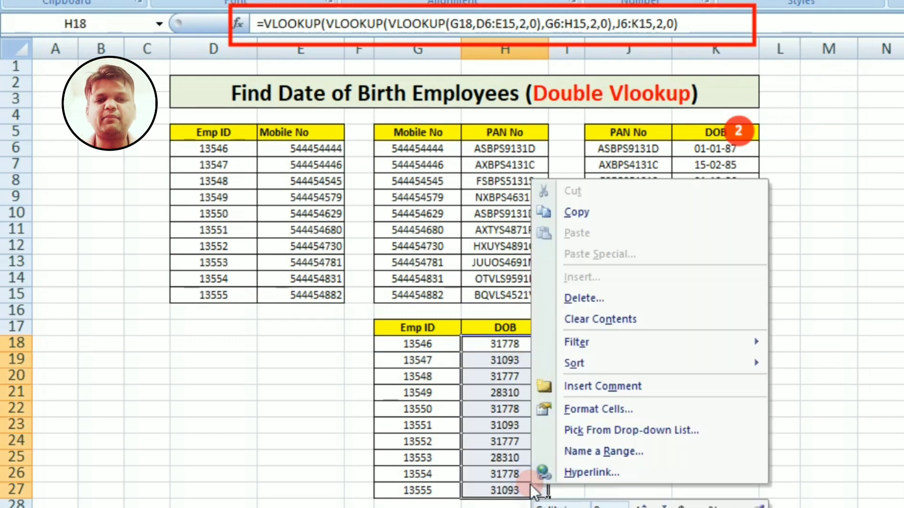
pyautogui.click(572, 411)
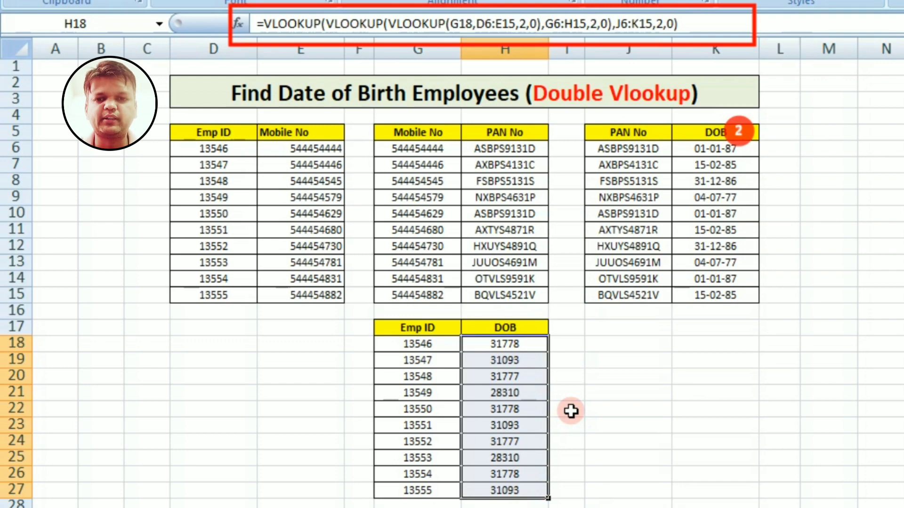
pyautogui.click(378, 264)
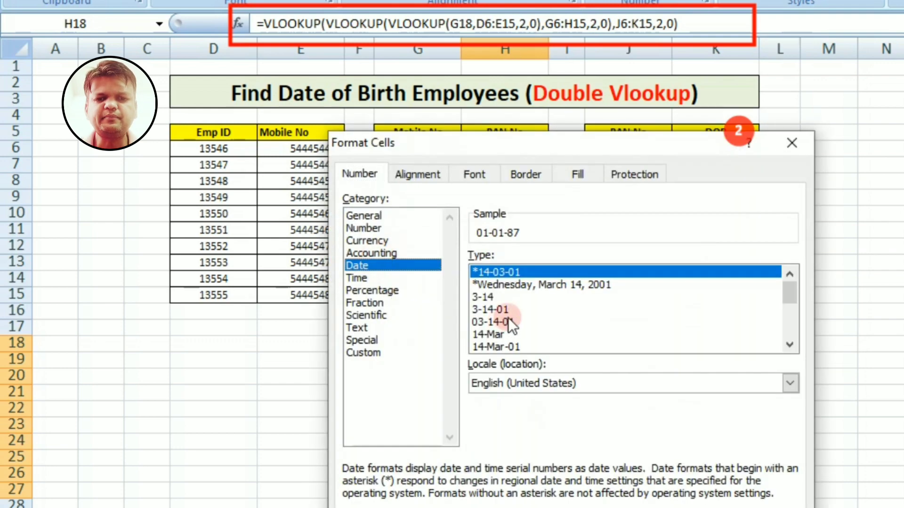
pyautogui.click(509, 347)
pyautogui.press('Return')
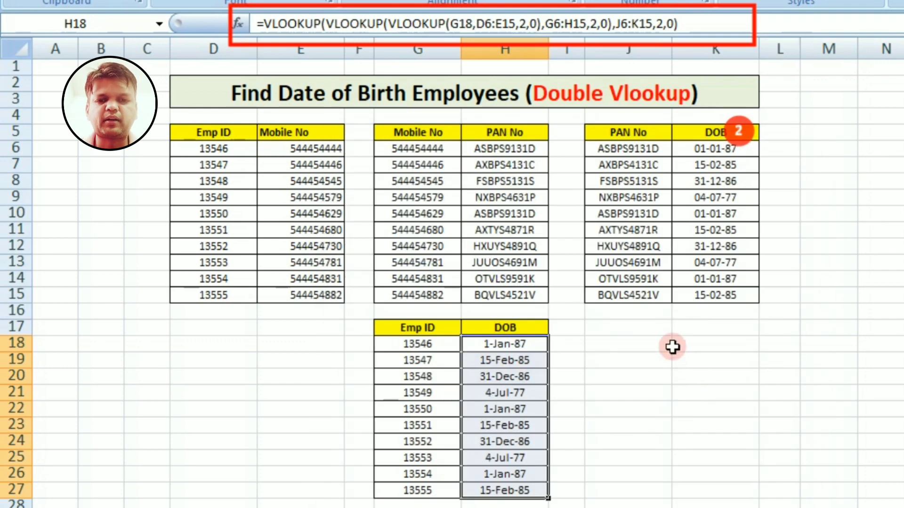
# Change the date format of H18:H27 to the 03-14-01 type and deselect the range.
pyautogui.rightClick(504, 404)
pyautogui.click(569, 327)
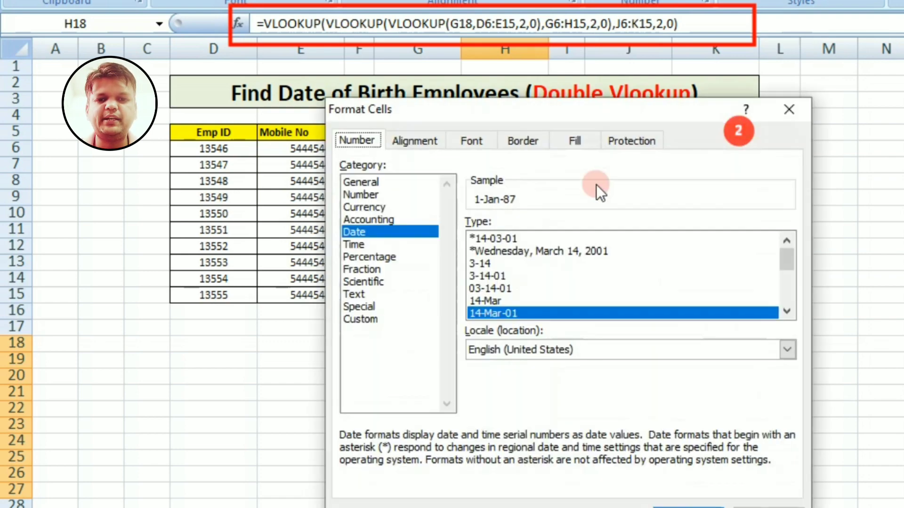
pyautogui.doubleClick(515, 287)
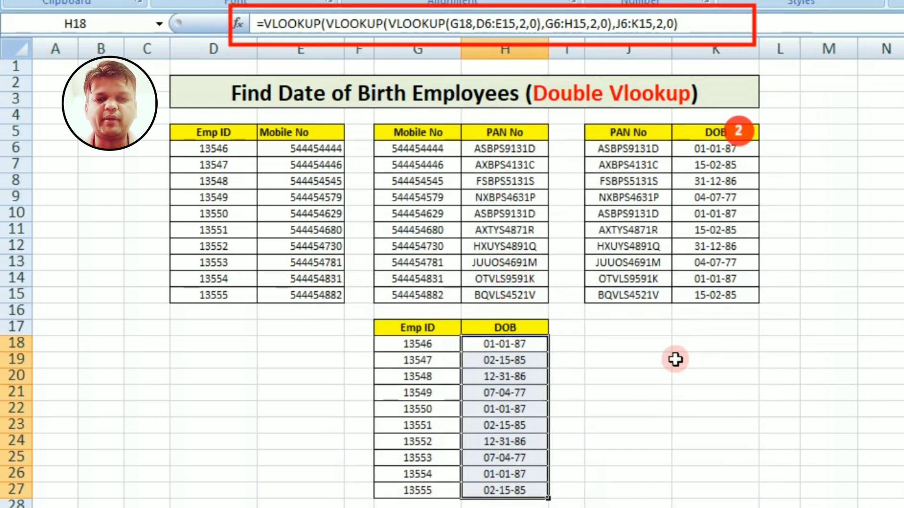
pyautogui.click(630, 370)
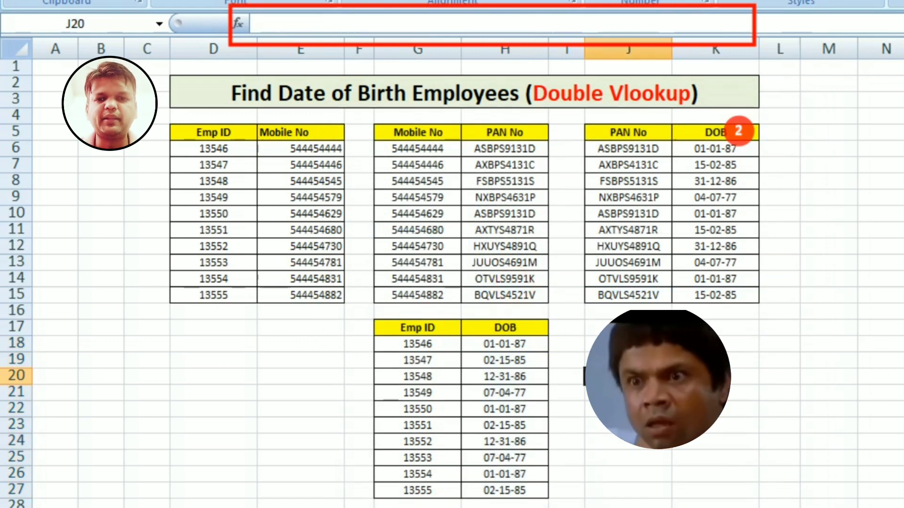
pyautogui.click(501, 340)
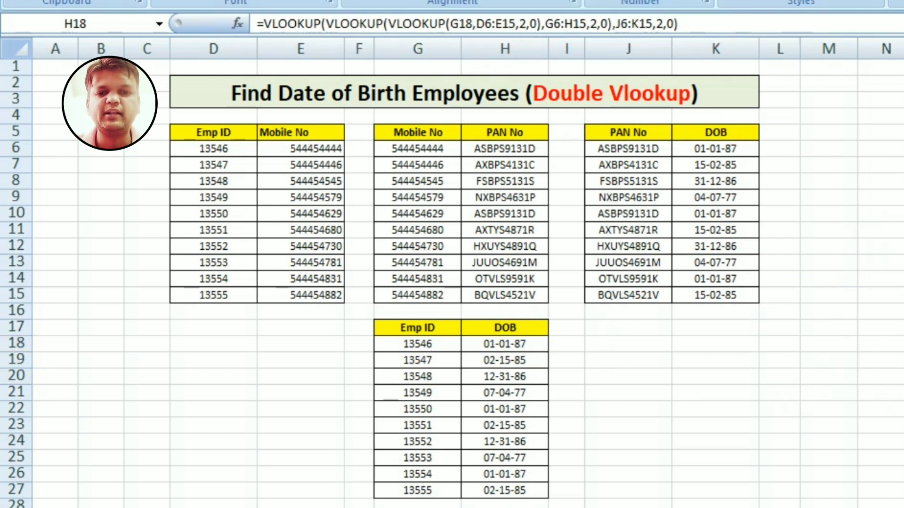
pyautogui.moveTo(722, 92)
pyautogui.mouseDown()
pyautogui.moveTo(861, 178)
pyautogui.moveTo(785, 372)
pyautogui.mouseUp()
pyautogui.moveTo(585, 404); pyautogui.dragTo(557, 354)
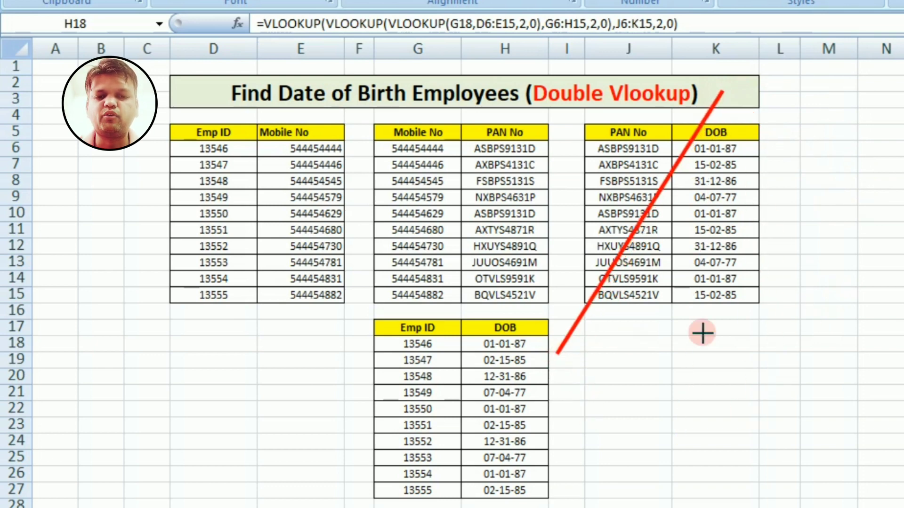
pyautogui.moveTo(559, 313)
pyautogui.mouseDown()
pyautogui.moveTo(559, 359)
pyautogui.moveTo(585, 336)
pyautogui.moveTo(557, 358)
pyautogui.moveTo(595, 346)
pyautogui.mouseUp()
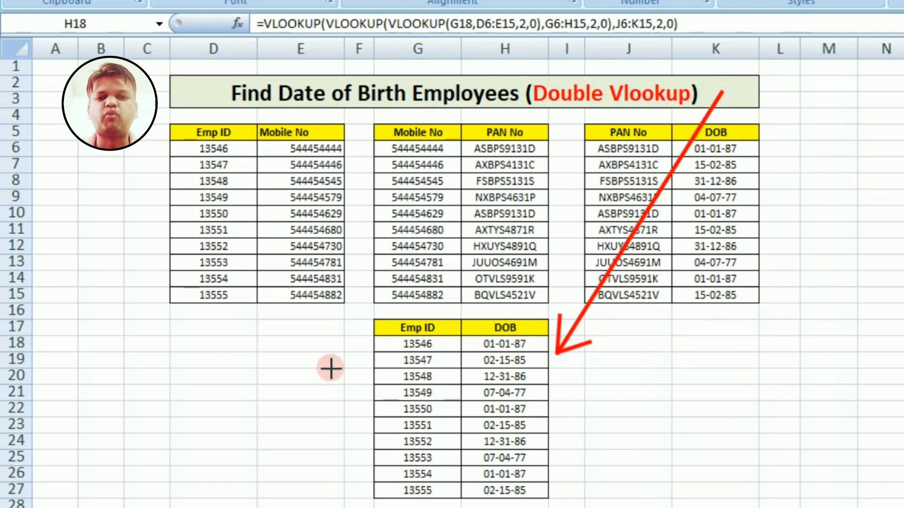
pyautogui.moveTo(355, 310)
pyautogui.mouseDown()
pyautogui.moveTo(376, 389)
pyautogui.moveTo(584, 506)
pyautogui.mouseUp()
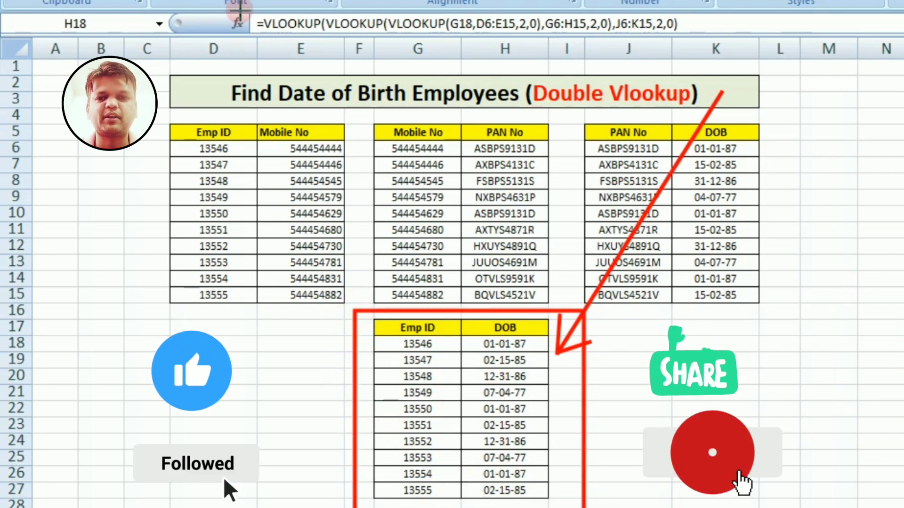
pyautogui.moveTo(230, 8)
pyautogui.mouseDown()
pyautogui.moveTo(426, 34)
pyautogui.moveTo(680, 42)
pyautogui.mouseUp()
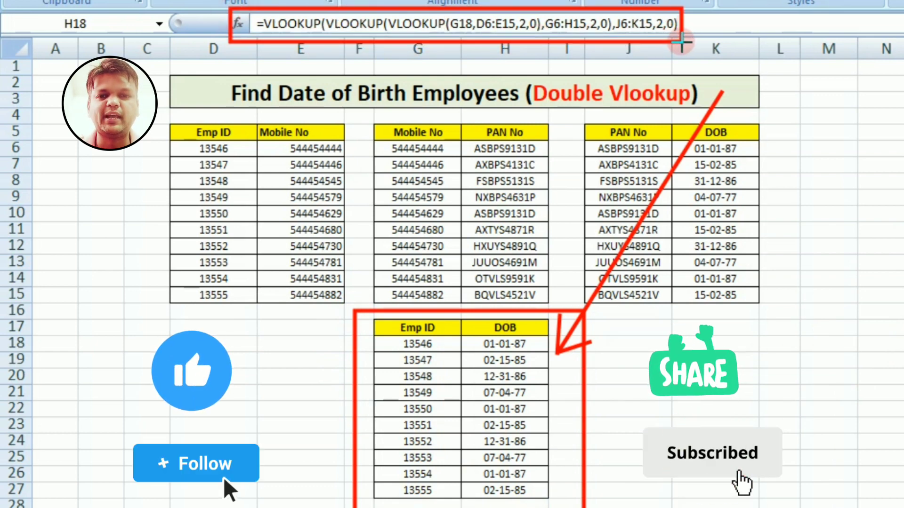